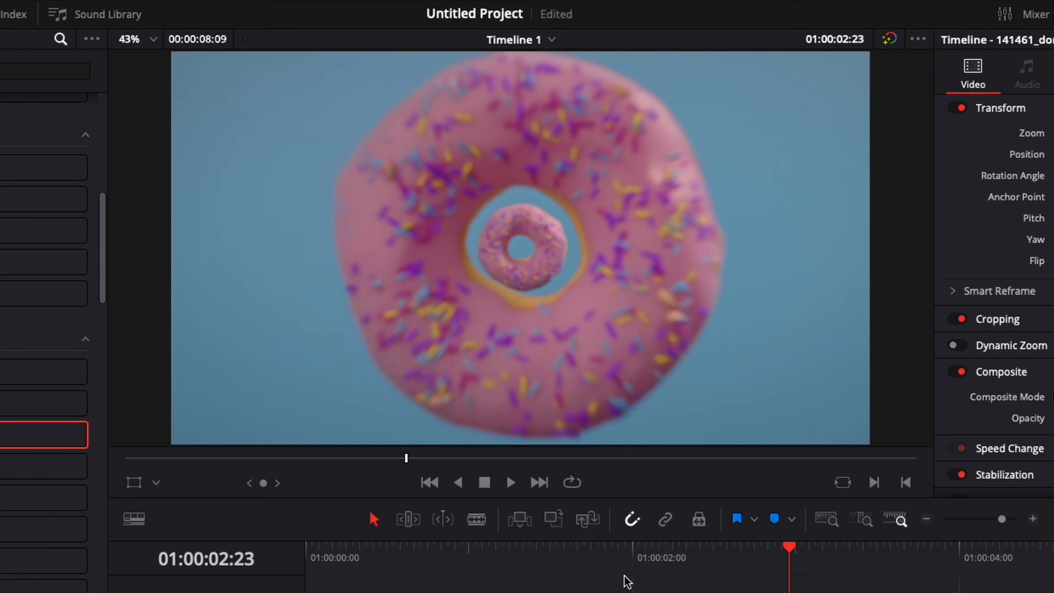
- Move the timeline playhead to 01:00:01:10, where a whole donut is in frame
{"action": "left_click", "coordinate": [619, 553]}
{"action": "left_click_drag", "start_coordinate": [616, 552], "coordinate": [450, 578]}
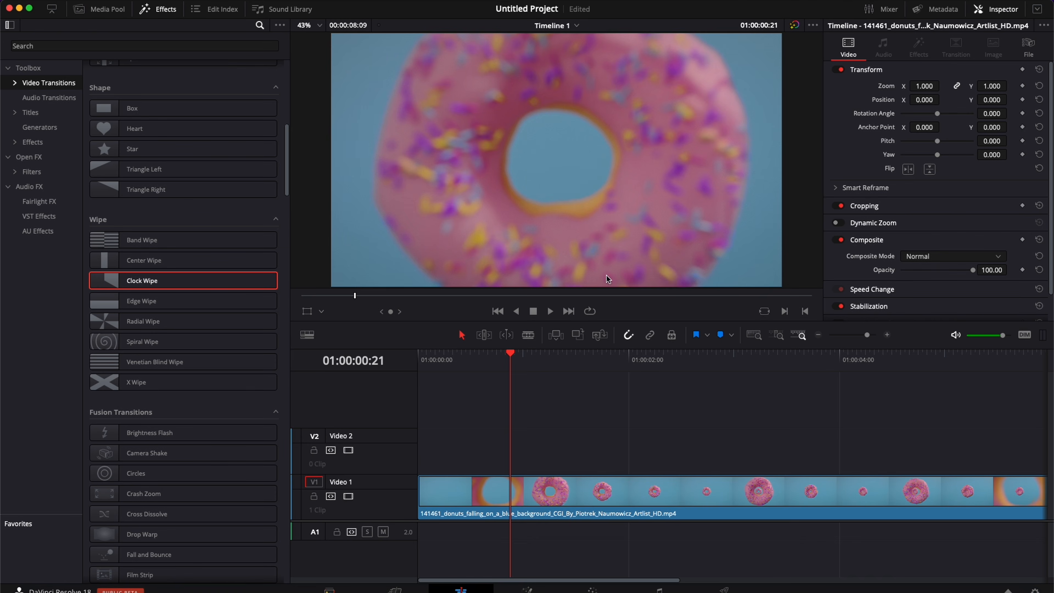
{"action": "left_click_drag", "start_coordinate": [525, 375], "coordinate": [573, 373]}
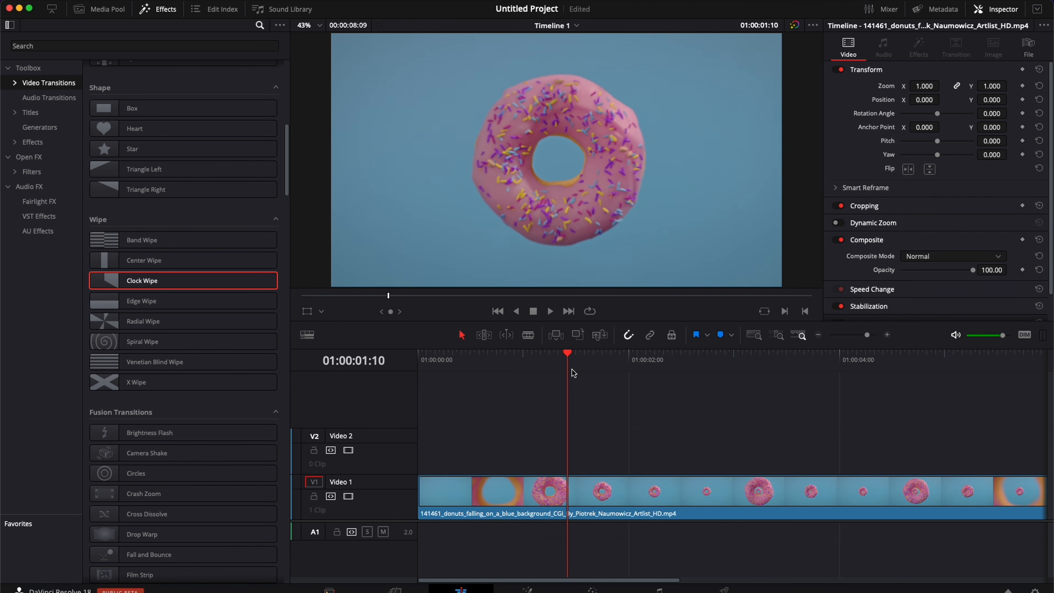
- Duplicate the donut clip from Video 1 onto Video 2, directly above the original, and disable the Video 1 clip
{"action": "left_click", "coordinate": [552, 515]}
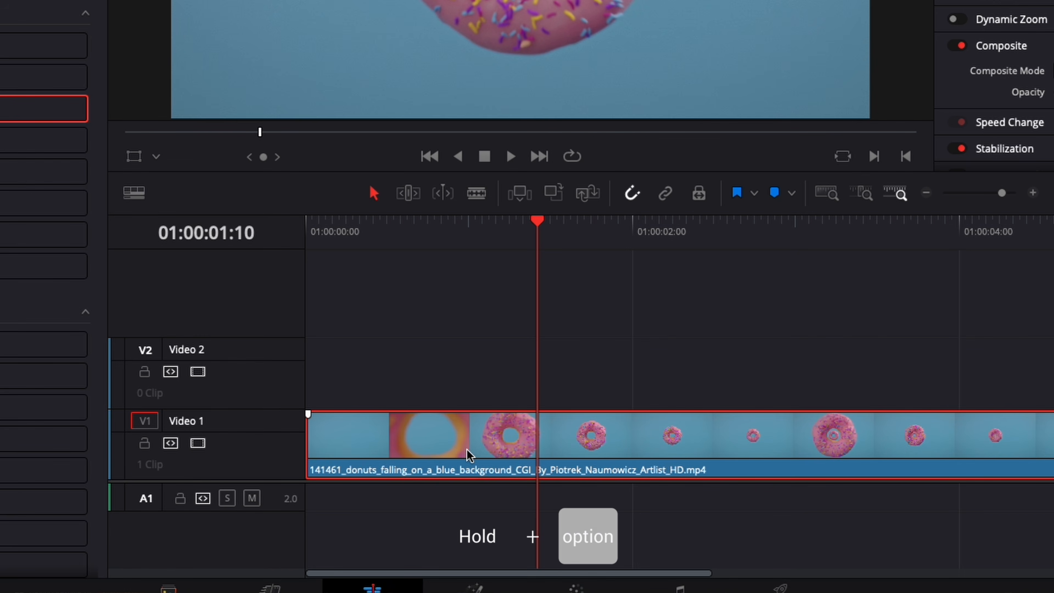
{"action": "left_click_drag", "start_coordinate": [469, 439], "coordinate": [467, 387]}
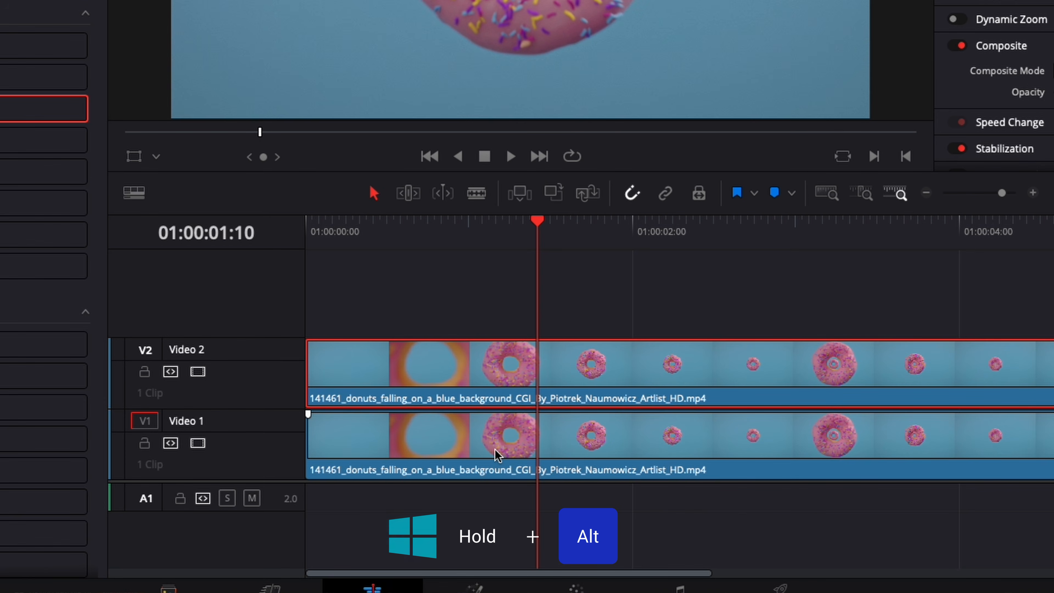
{"action": "left_click", "coordinate": [490, 438]}
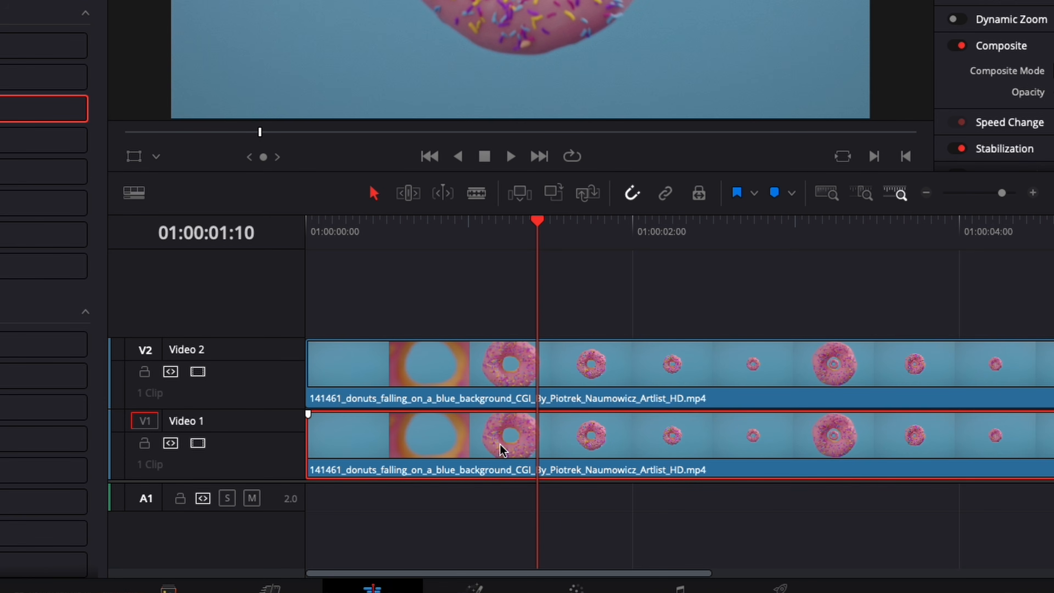
{"action": "key", "text": "d"}
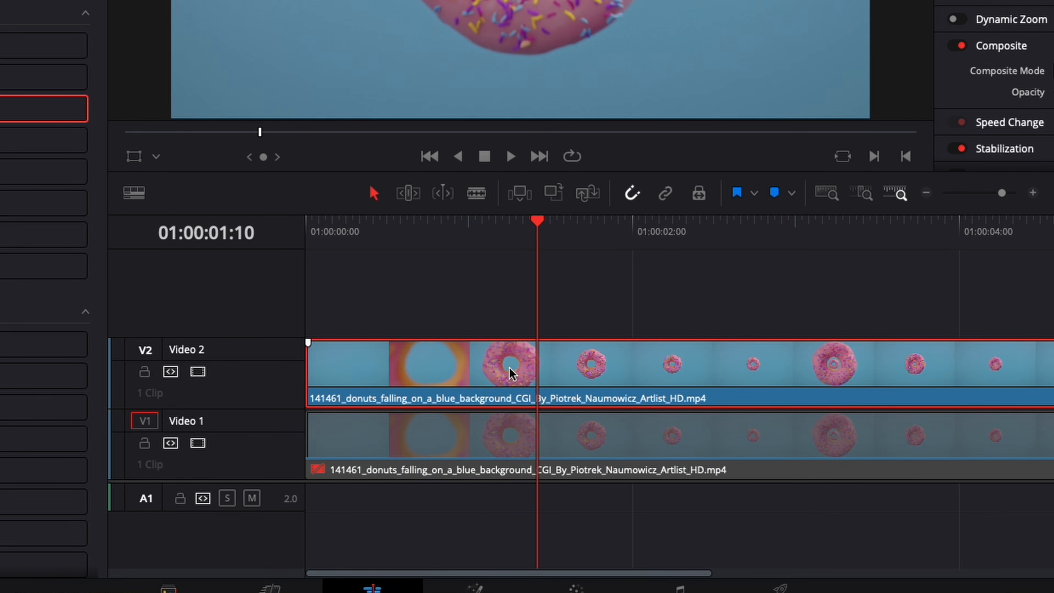
- On the Color page, add an alpha output and connect node 01's alpha to it
{"action": "left_click", "coordinate": [576, 587]}
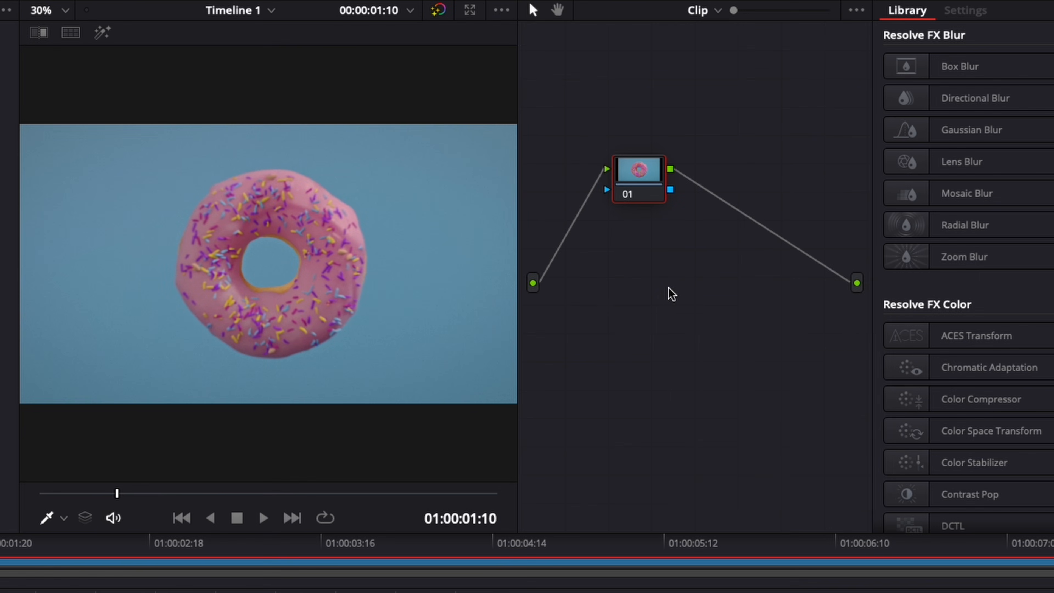
{"action": "right_click", "coordinate": [681, 197]}
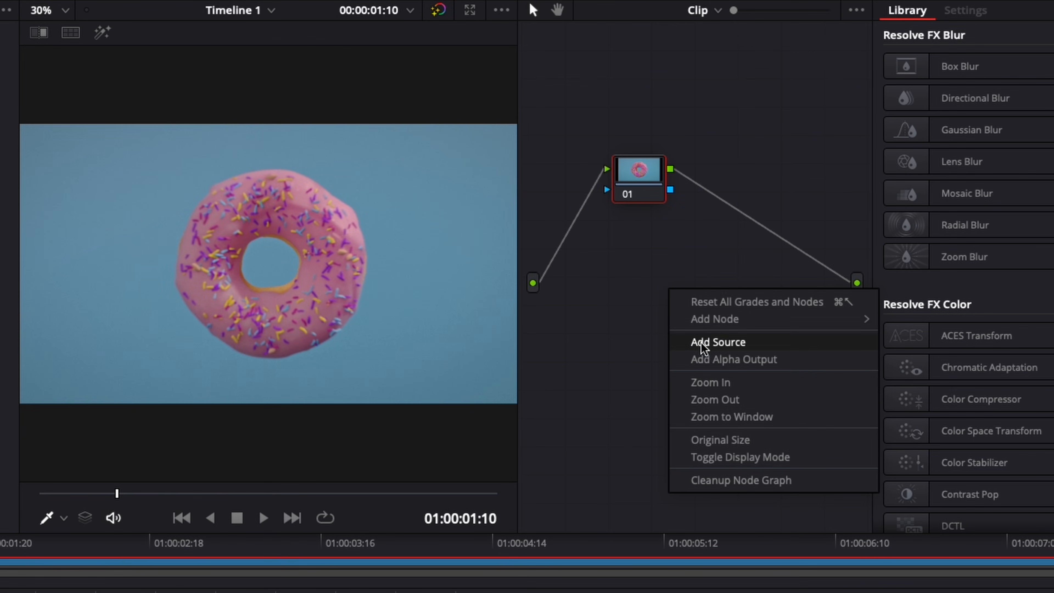
{"action": "left_click", "coordinate": [722, 361]}
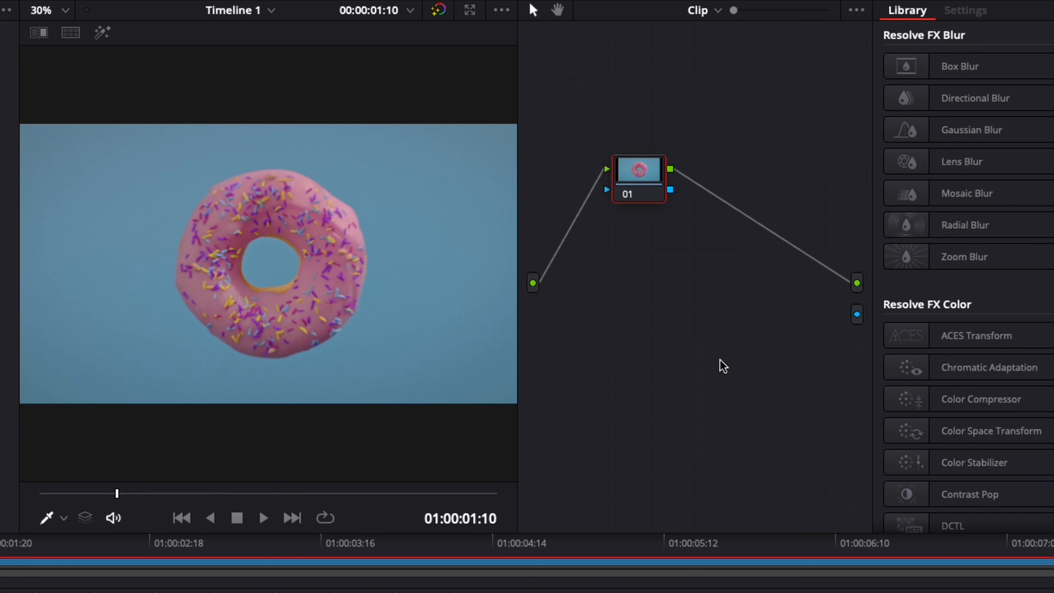
{"action": "left_click_drag", "start_coordinate": [672, 191], "coordinate": [857, 314]}
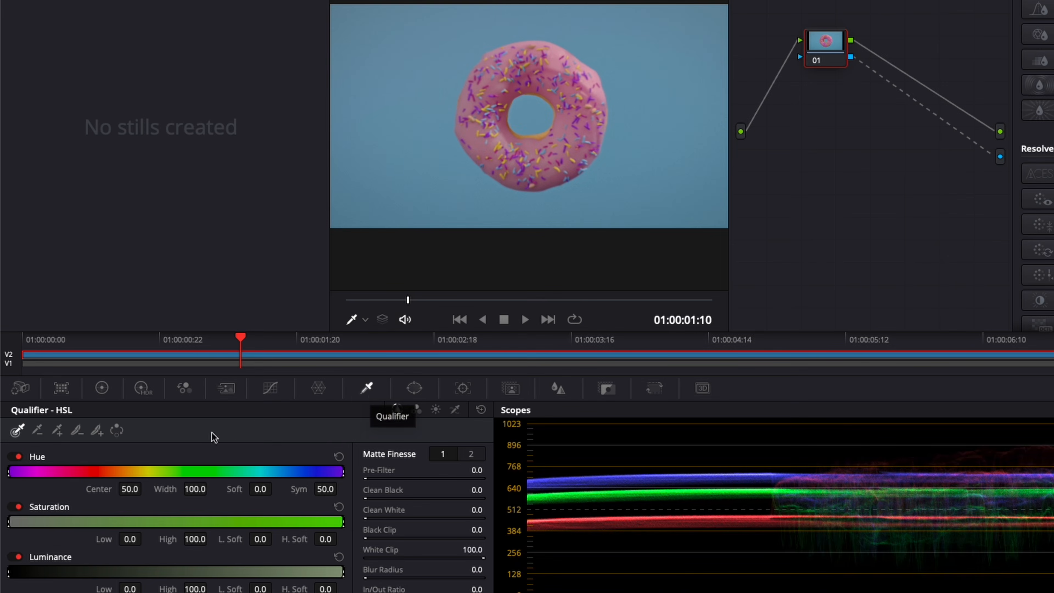
- Key the donut's pink icing with the HSL Qualifier and widen the hue range to include more of the icing
{"action": "left_click", "coordinate": [473, 142]}
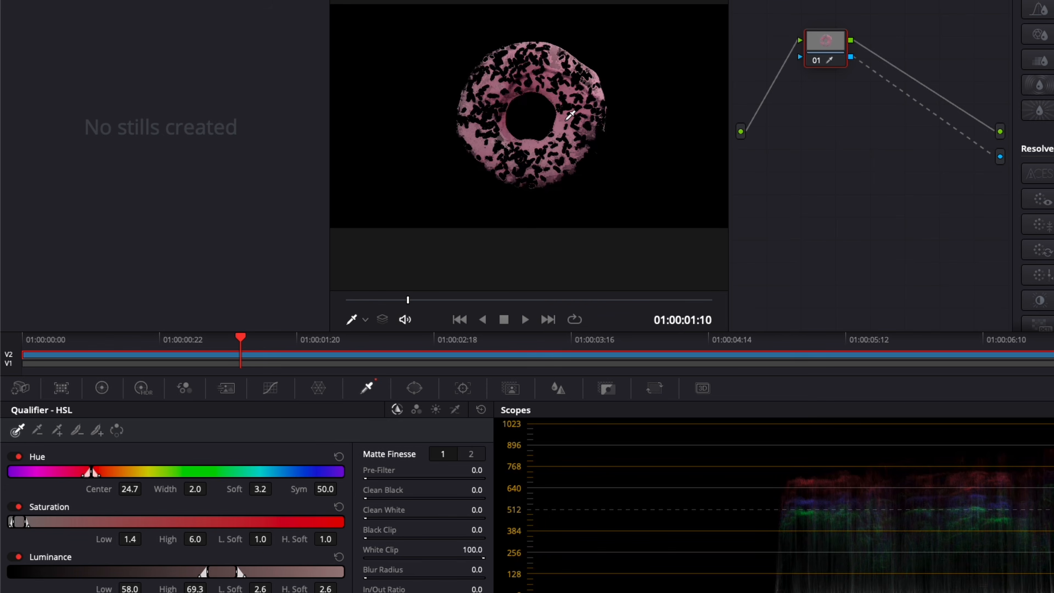
{"action": "left_click", "coordinate": [567, 119]}
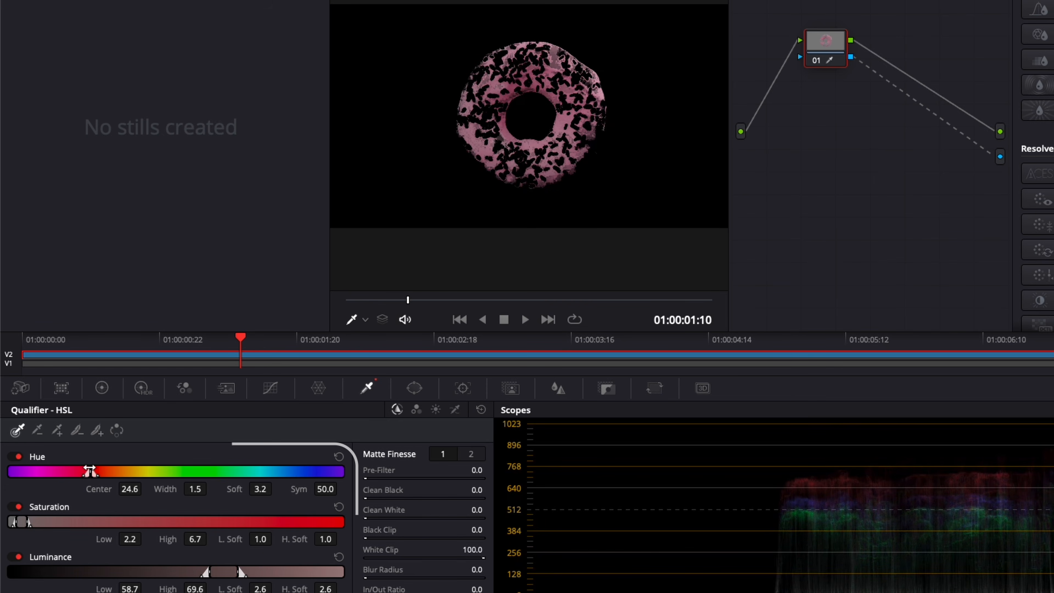
{"action": "left_click_drag", "start_coordinate": [90, 471], "coordinate": [81, 471]}
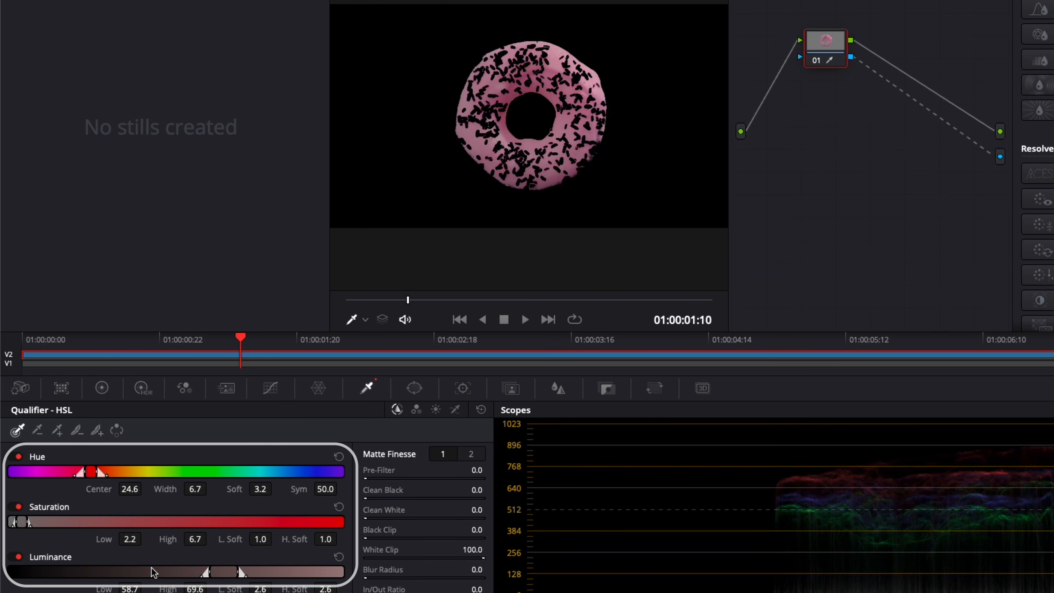
{"action": "left_click_drag", "start_coordinate": [81, 472], "coordinate": [65, 473]}
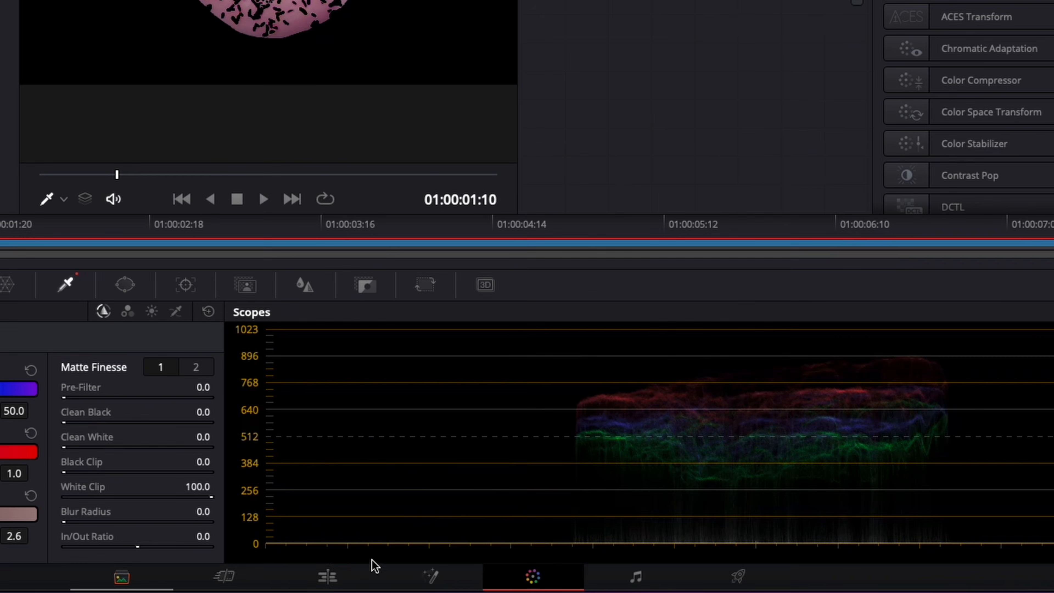
- Return to the Edit page and convert the keyed Video 2 clip into a new compound clip
{"action": "left_click", "coordinate": [468, 584]}
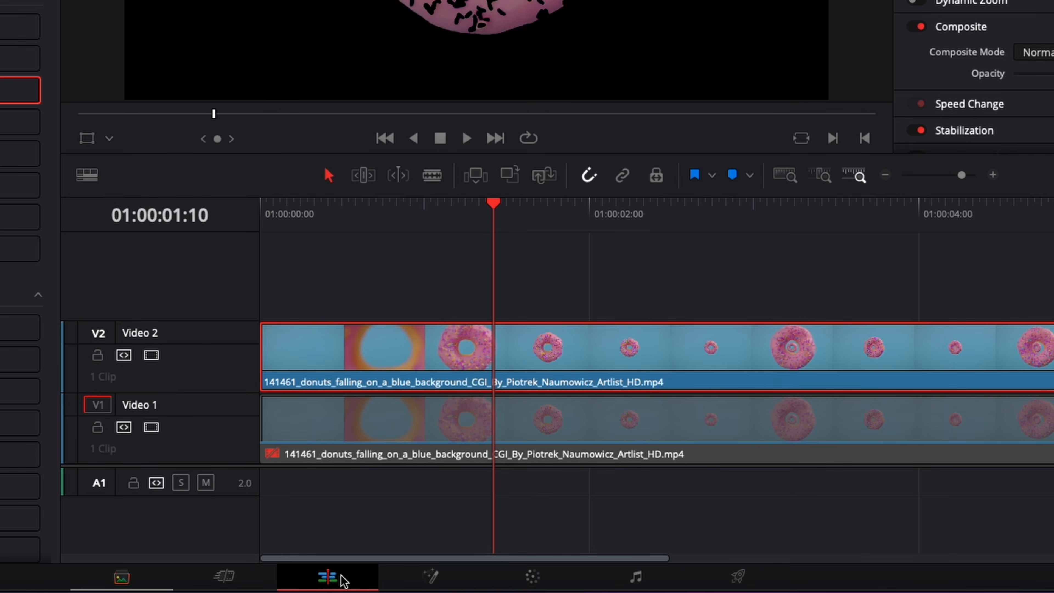
{"action": "right_click", "coordinate": [468, 357]}
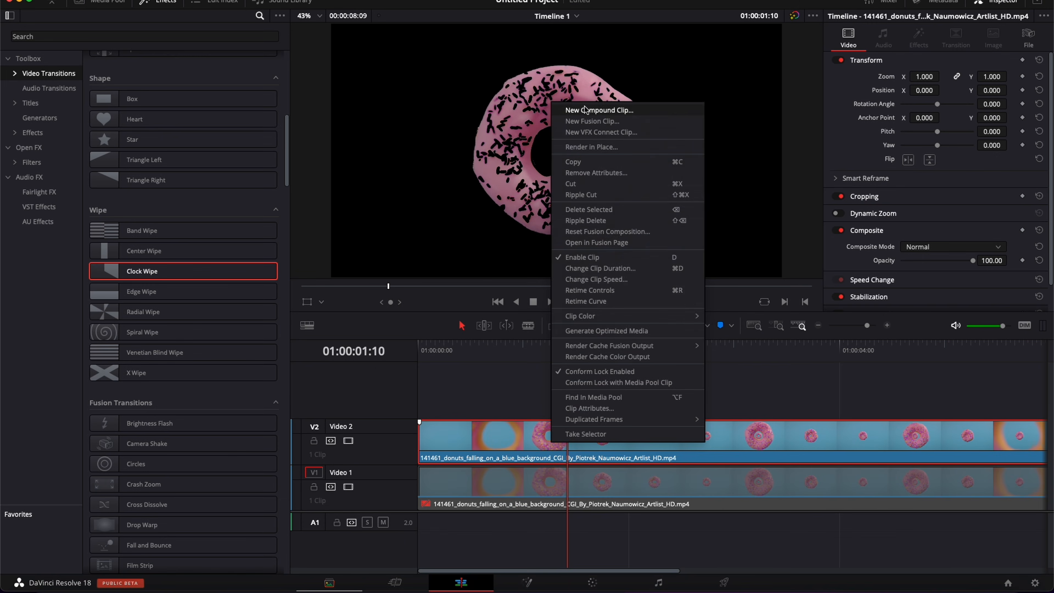
{"action": "left_click", "coordinate": [586, 110]}
{"action": "left_click", "coordinate": [603, 338]}
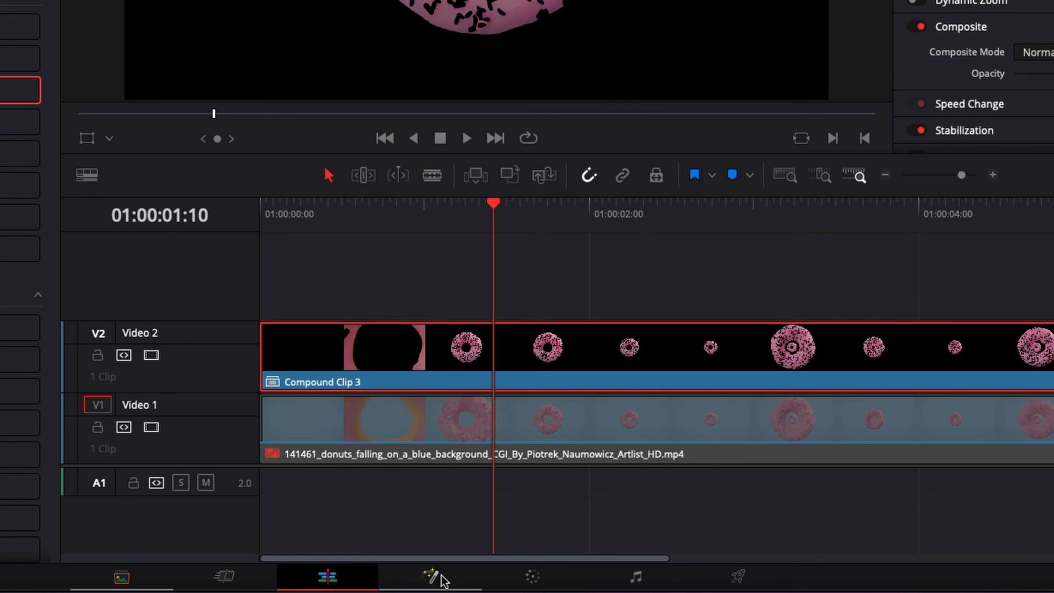
- On the Fusion page, add a Color Corrector node after MediaIn1 and tint the donut orange
{"action": "left_click", "coordinate": [443, 580]}
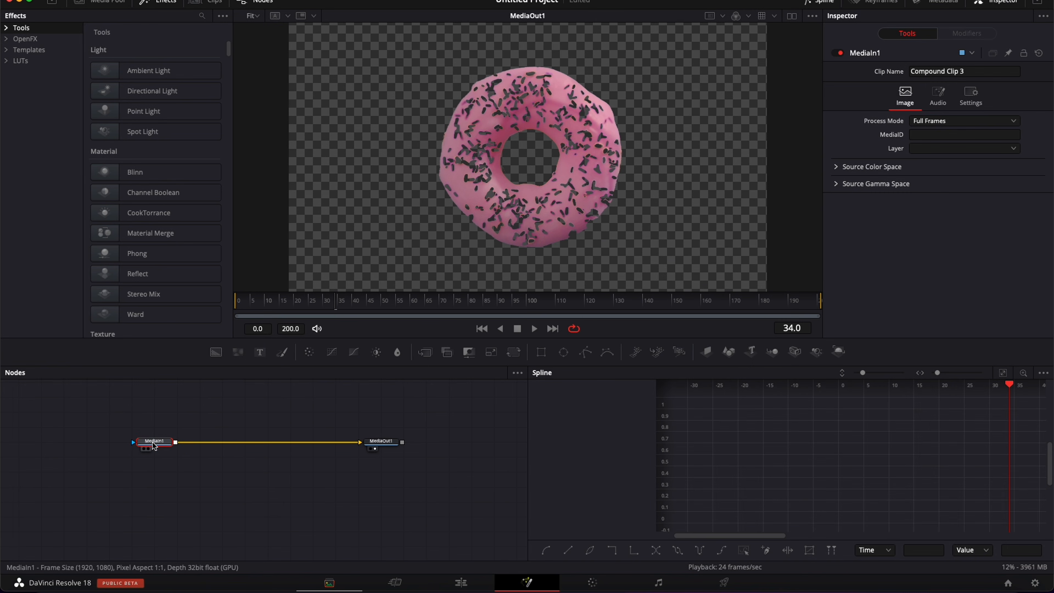
{"action": "mouse_move", "coordinate": [156, 446]}
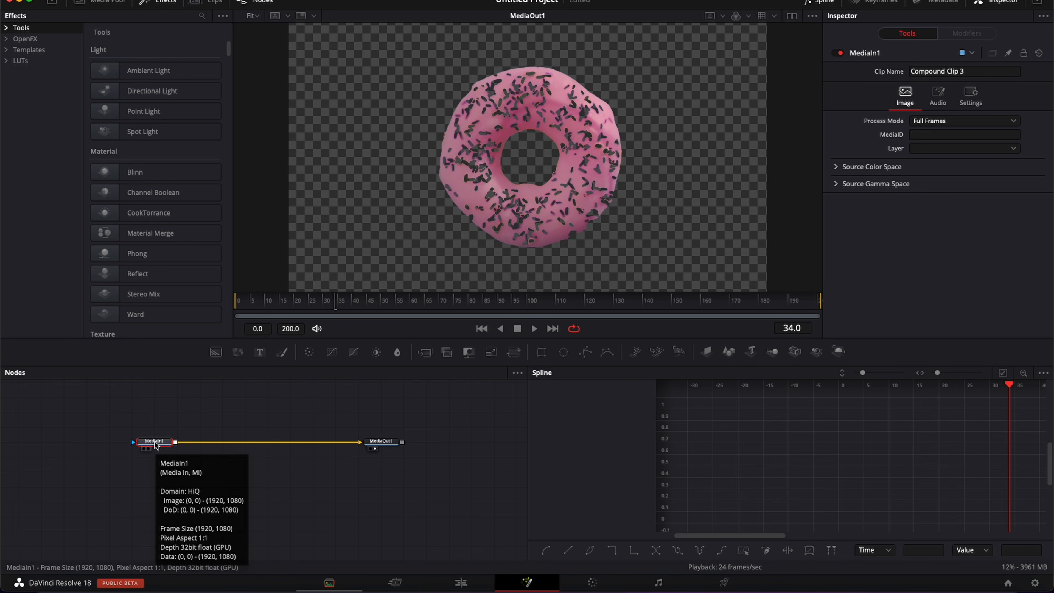
{"action": "key", "text": "shift+space"}
{"action": "type", "text": "colo"}
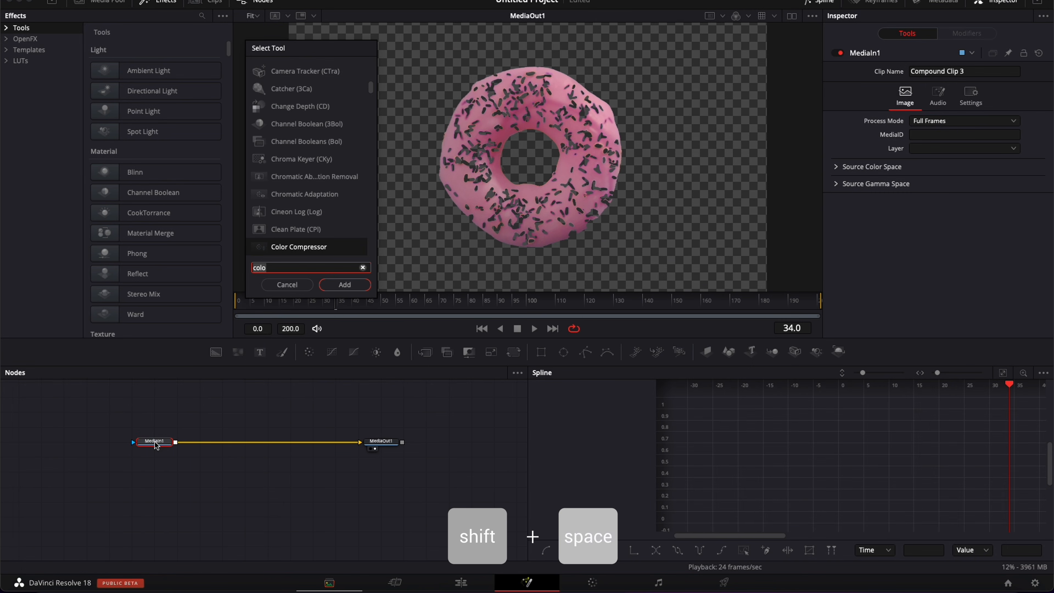
{"action": "type", "text": "r"}
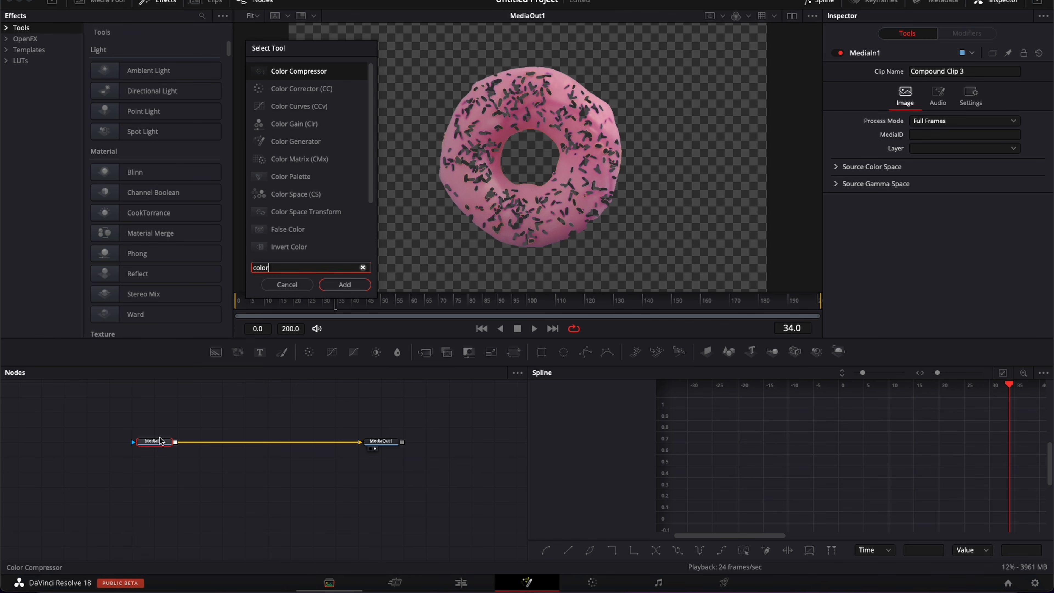
{"action": "left_click", "coordinate": [282, 91]}
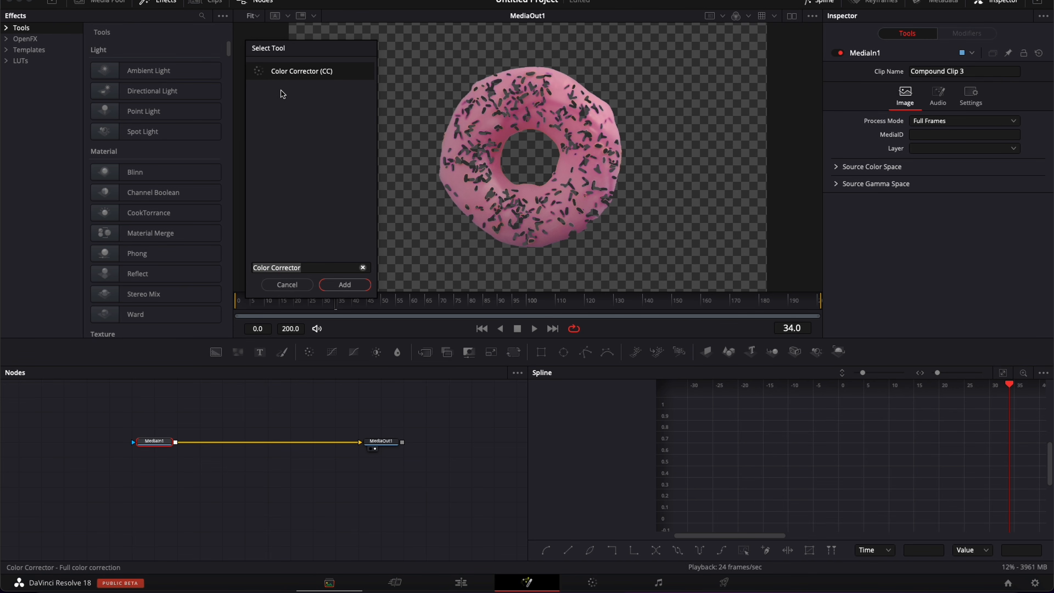
{"action": "left_click", "coordinate": [345, 284]}
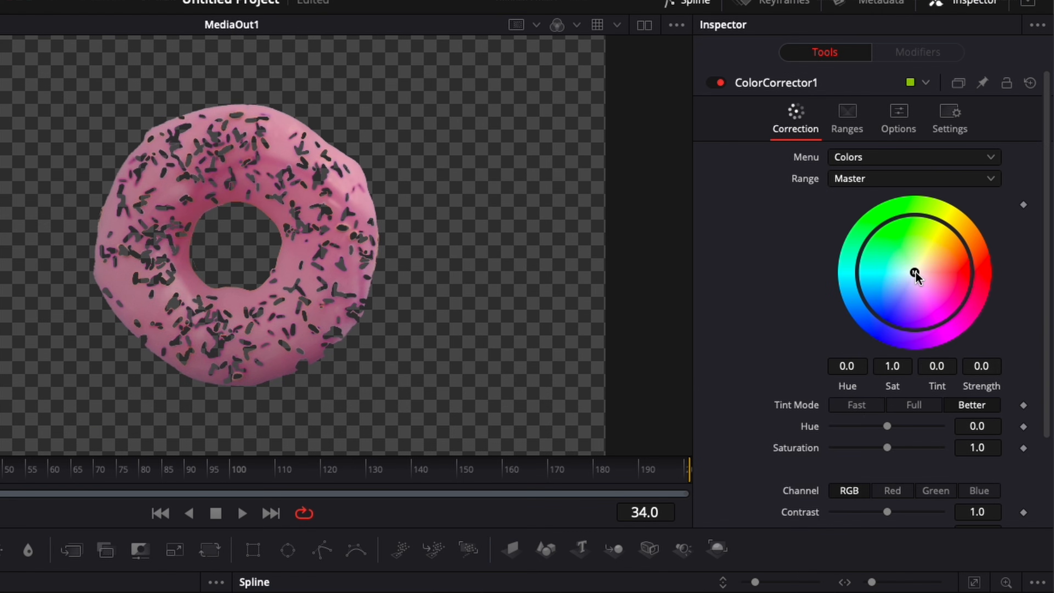
{"action": "left_click_drag", "start_coordinate": [958, 189], "coordinate": [989, 167]}
{"action": "left_click_drag", "start_coordinate": [959, 242], "coordinate": [957, 242]}
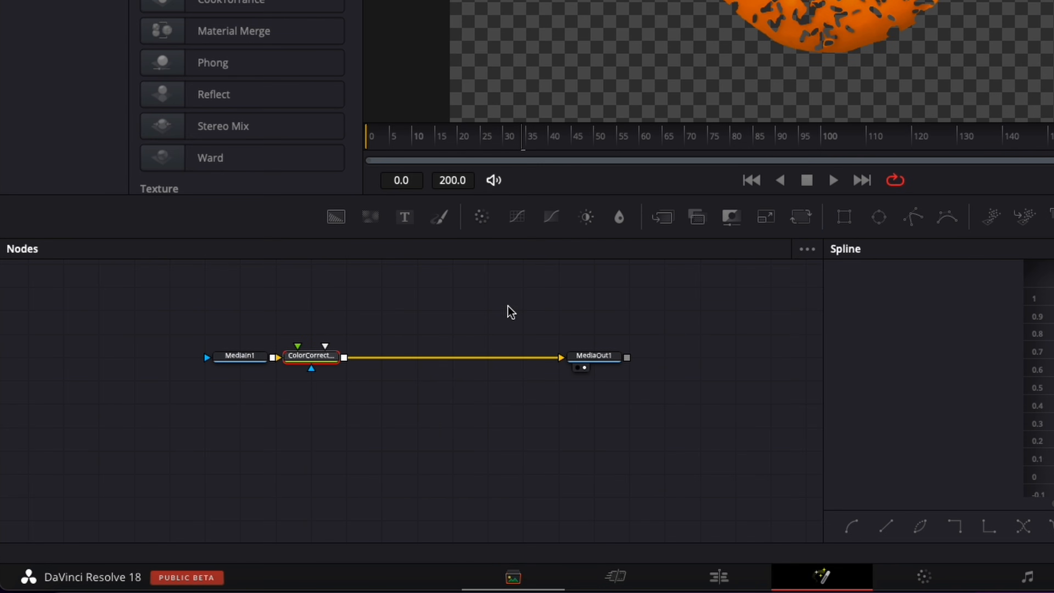
- Mask the Color Corrector with a rectangle angled at 45 degrees and enlarged to about 1.26 wide by 2.02 high
{"action": "left_click", "coordinate": [845, 217]}
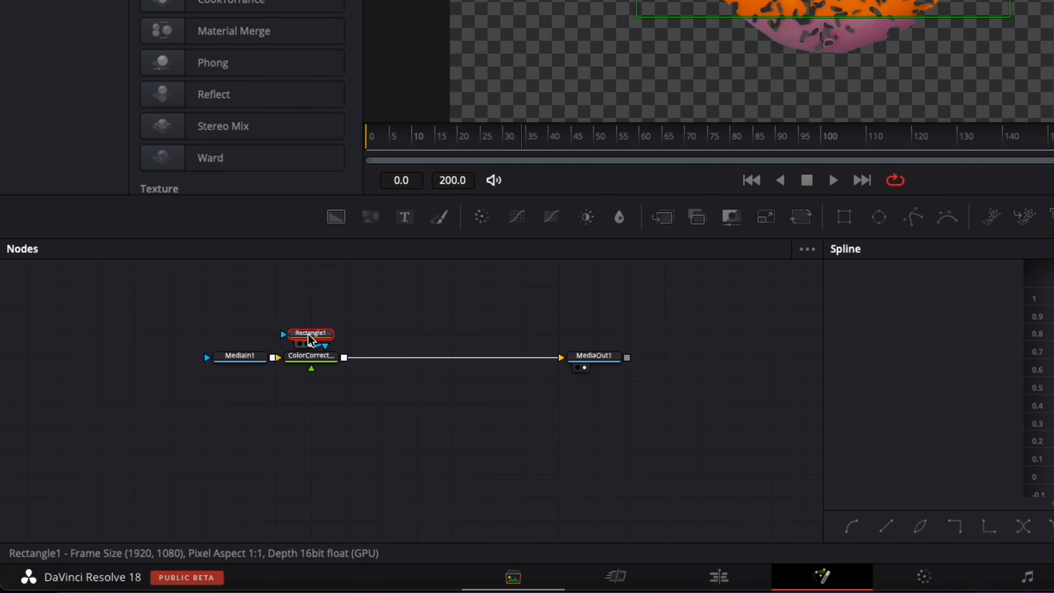
{"action": "left_click_drag", "start_coordinate": [309, 337], "coordinate": [309, 290]}
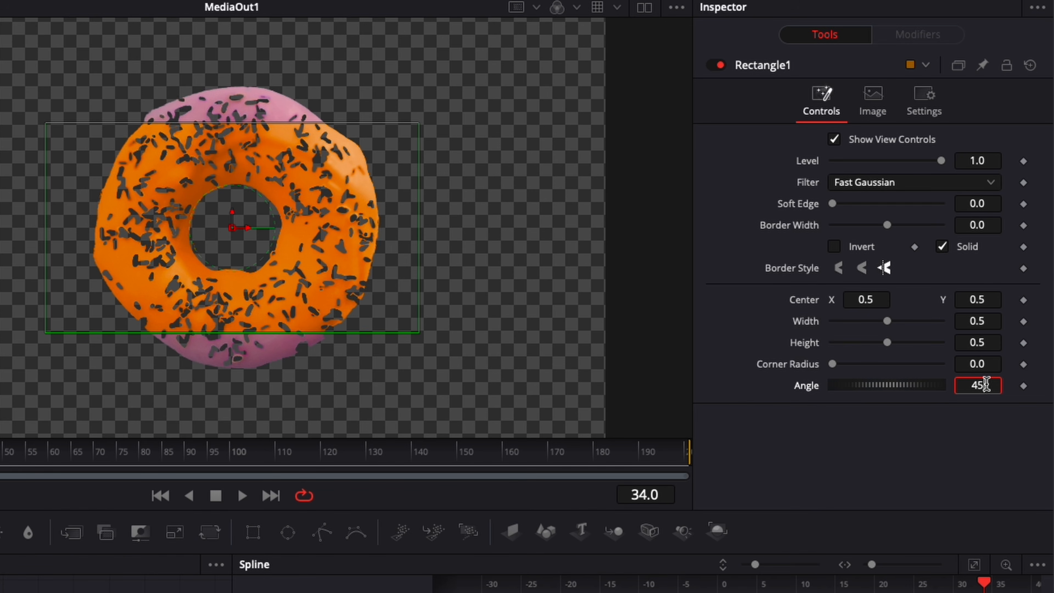
{"action": "left_click", "coordinate": [986, 385]}
{"action": "type", "text": "45"}
{"action": "key", "text": "Tab"}
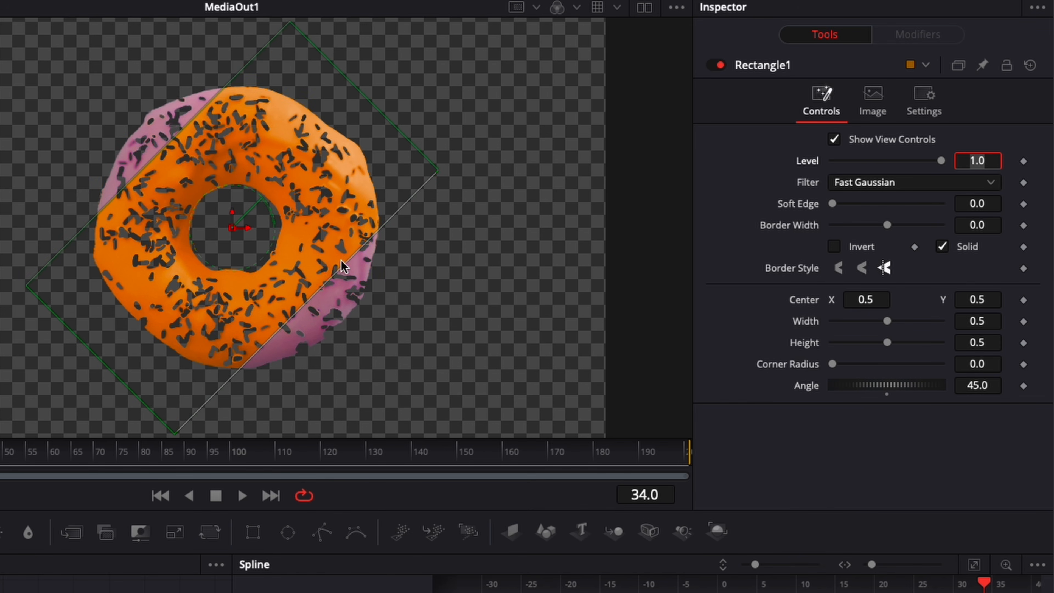
{"action": "left_click_drag", "start_coordinate": [328, 276], "coordinate": [603, 426]}
{"action": "left_click_drag", "start_coordinate": [555, 302], "coordinate": [740, 72]}
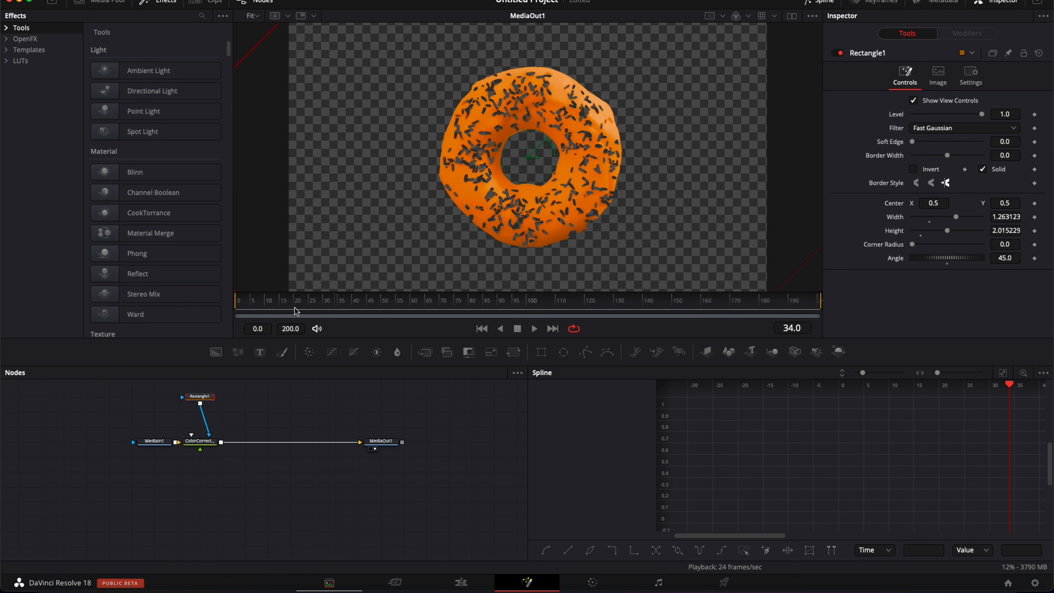
- Animate the rectangle mask's Center from 0.5, 0.5 at frame 20 to beyond the image's lower-right corner at frame 60
{"action": "left_click", "coordinate": [297, 308]}
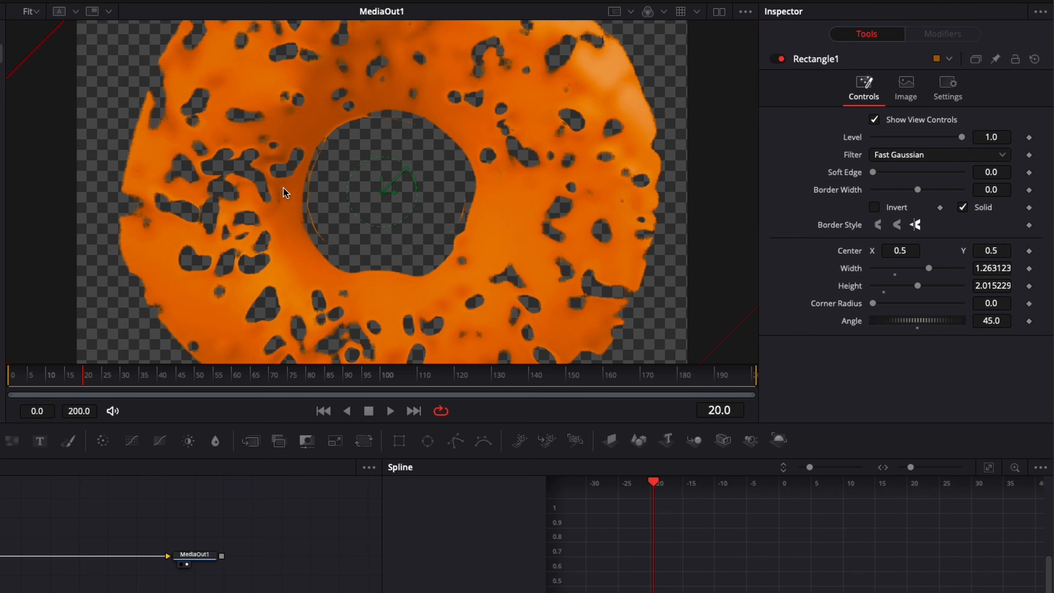
{"action": "left_click", "coordinate": [1029, 251]}
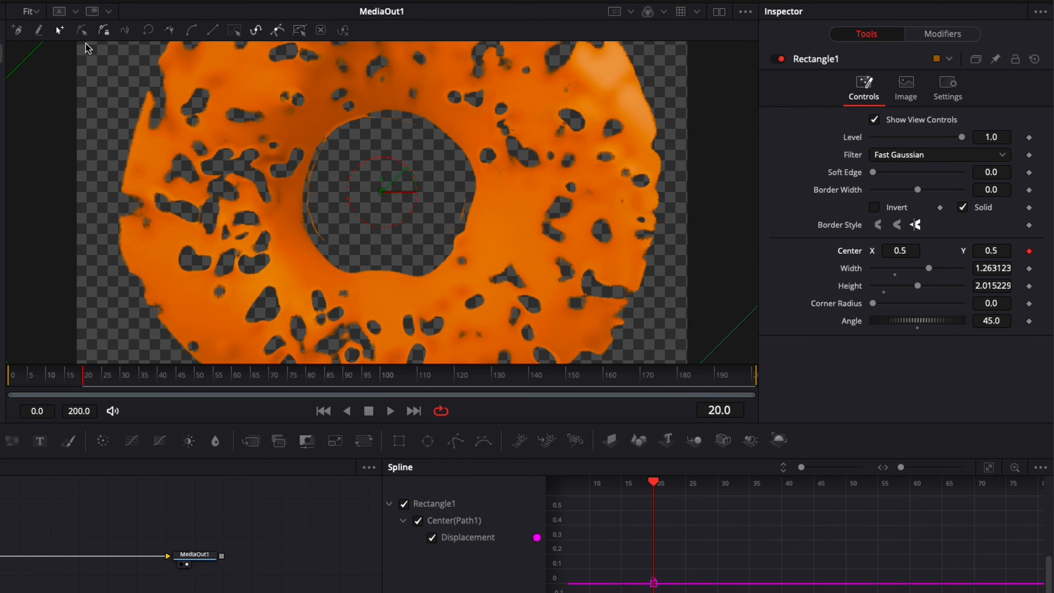
{"action": "left_click", "coordinate": [30, 11]}
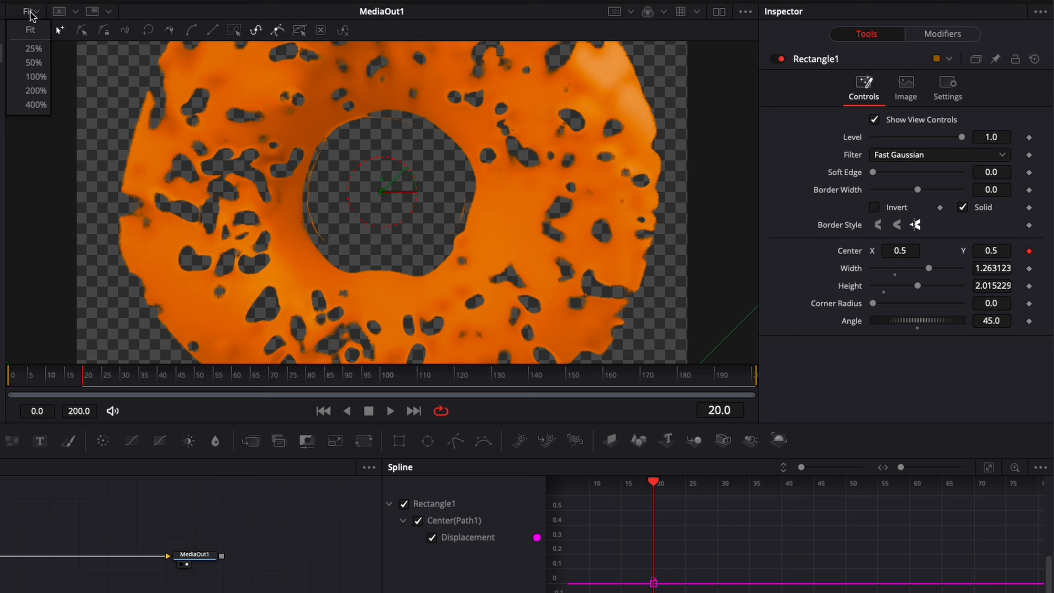
{"action": "left_click", "coordinate": [35, 49]}
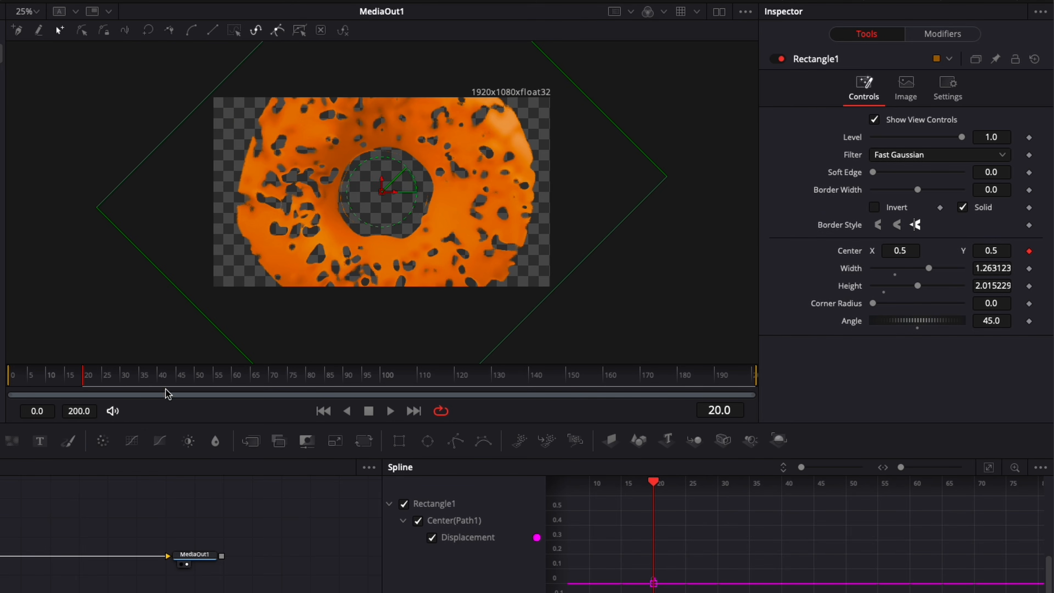
{"action": "left_click_drag", "start_coordinate": [202, 378], "coordinate": [235, 382]}
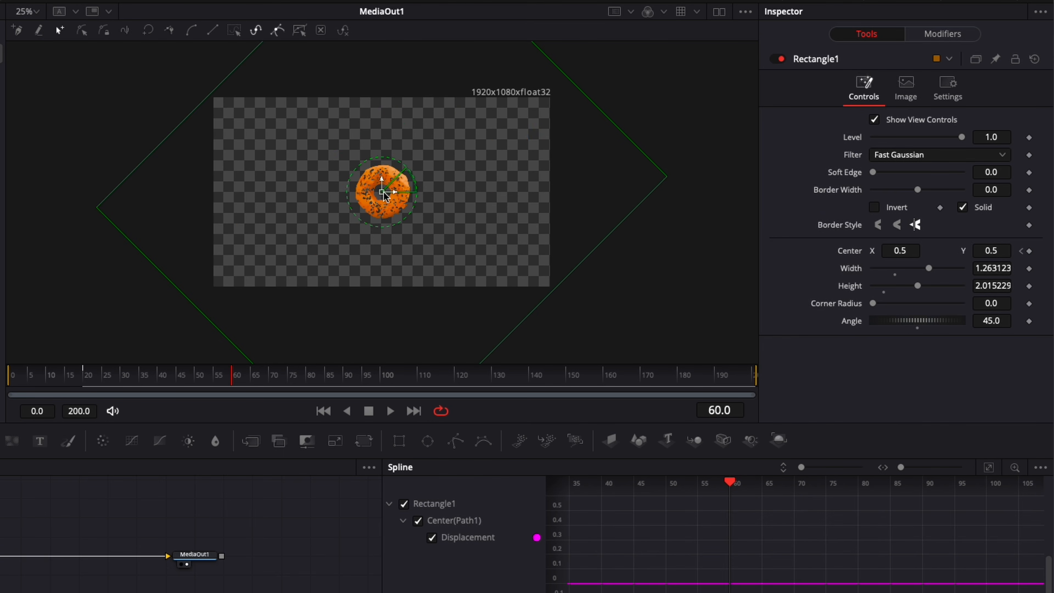
{"action": "left_click_drag", "start_coordinate": [384, 195], "coordinate": [683, 428]}
{"action": "key", "text": "Home"}
{"action": "left_click", "coordinate": [27, 11]}
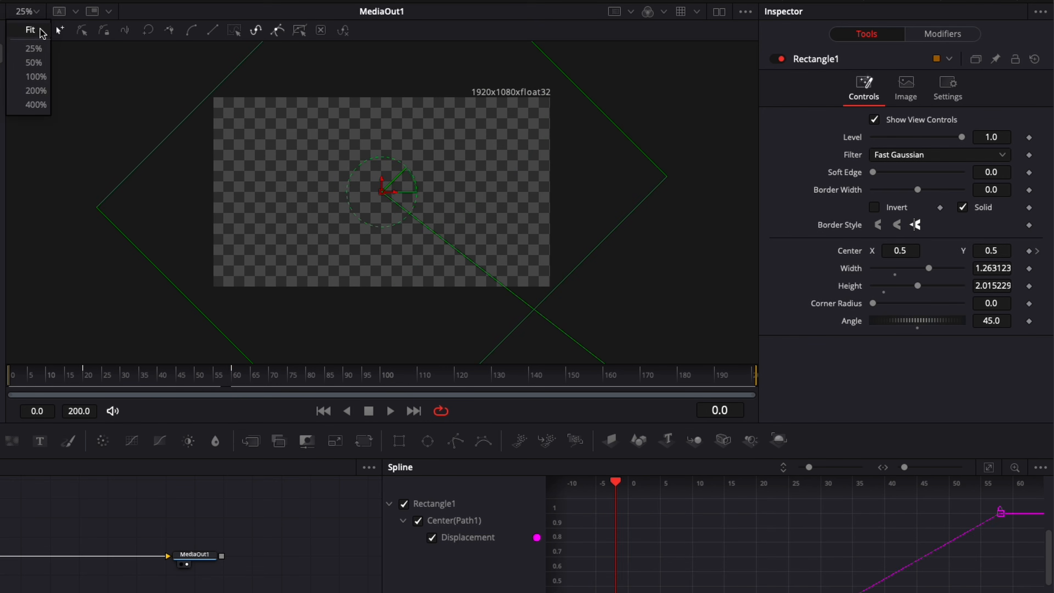
{"action": "left_click", "coordinate": [37, 30]}
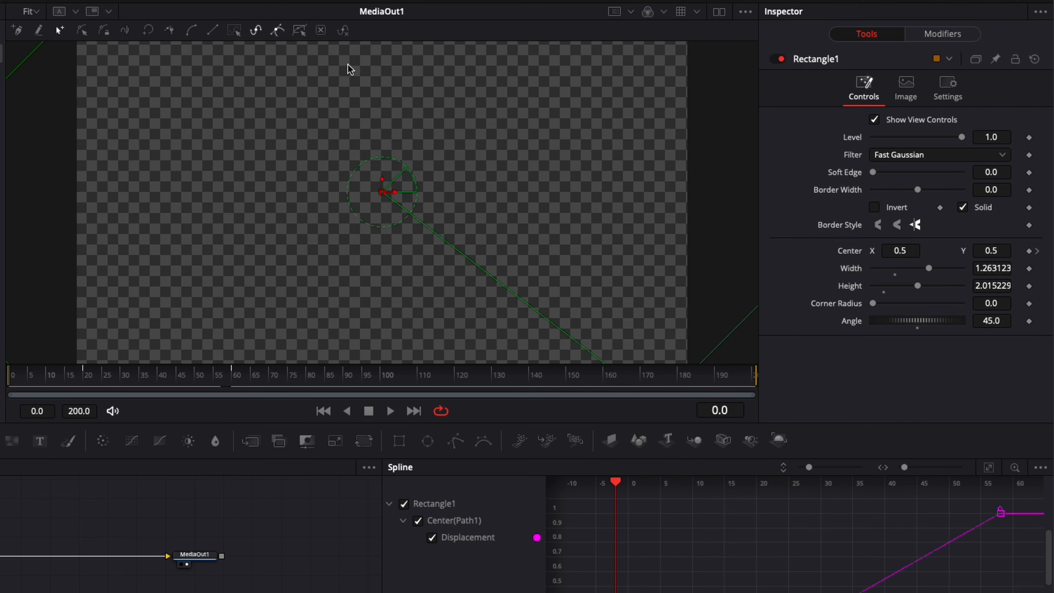
- Preview the wipe animation and, at frame 39, set the rectangle mask's Soft Edge to about 0.066
{"action": "key", "text": "space"}
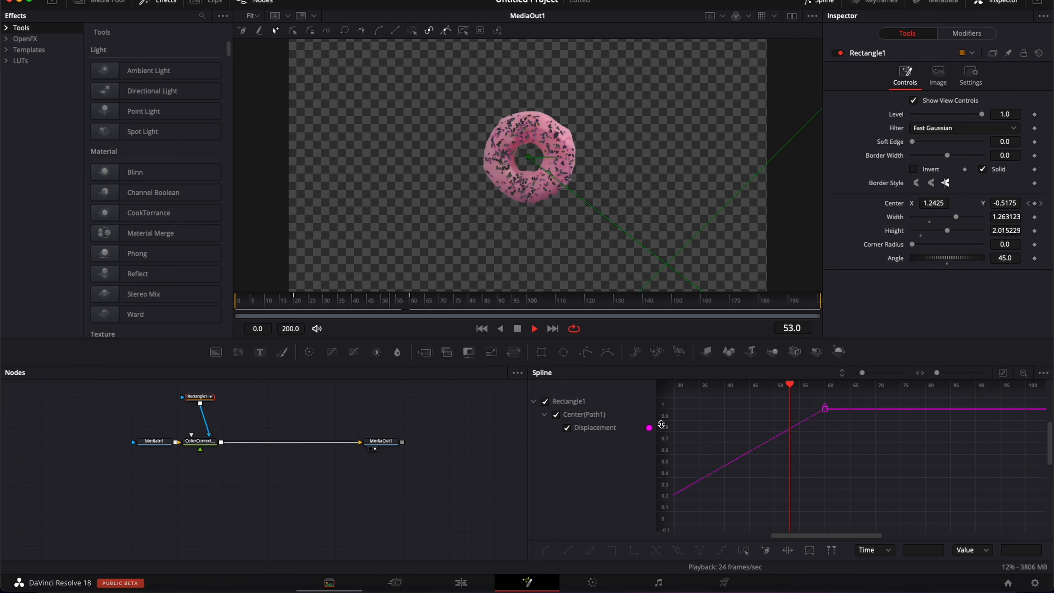
{"action": "key", "text": "space"}
{"action": "left_click", "coordinate": [350, 303]}
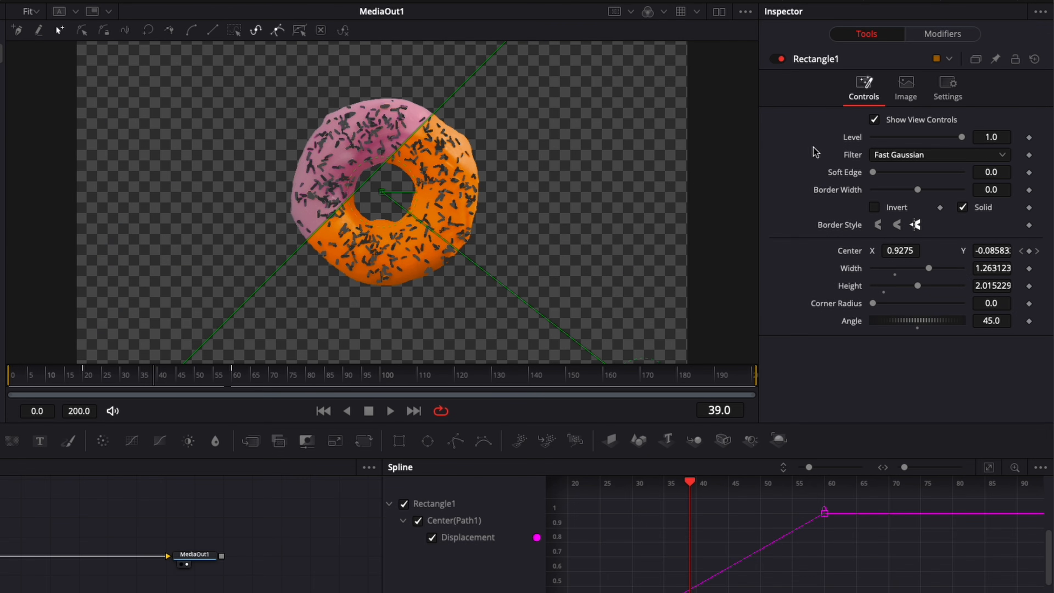
{"action": "left_click_drag", "start_coordinate": [874, 173], "coordinate": [899, 172]}
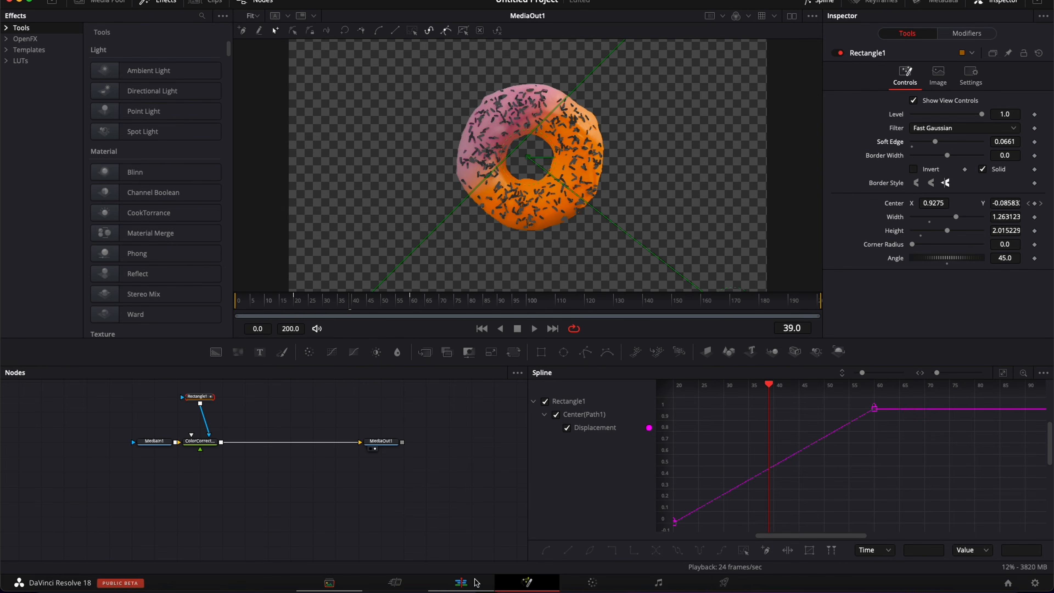
- On the Edit page, re-enable the original donut clip on Video 1 and play the timeline from its start
{"action": "left_click", "coordinate": [473, 581]}
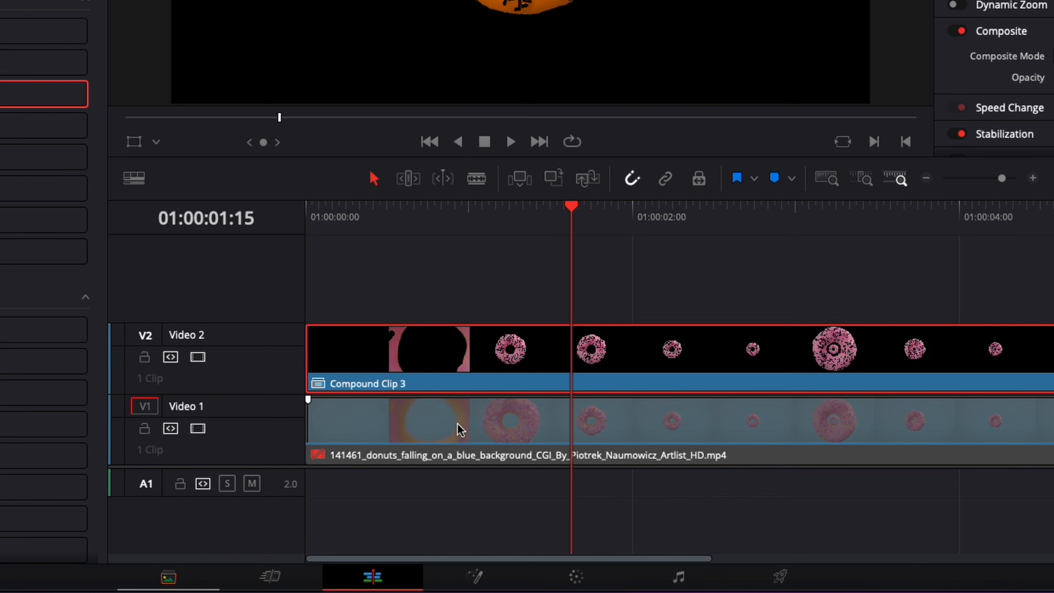
{"action": "left_click", "coordinate": [505, 478]}
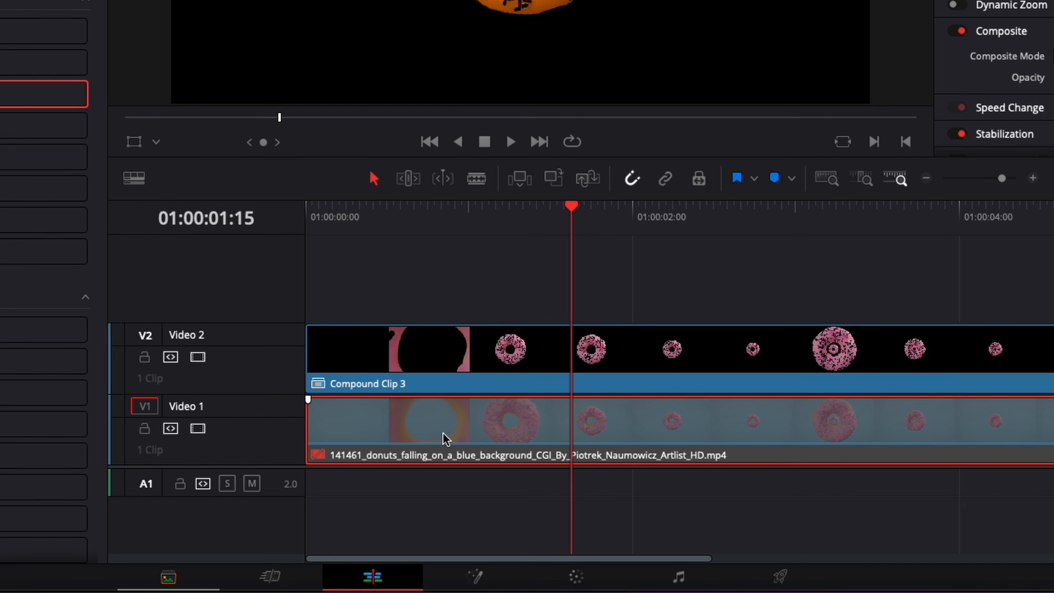
{"action": "key", "text": "d"}
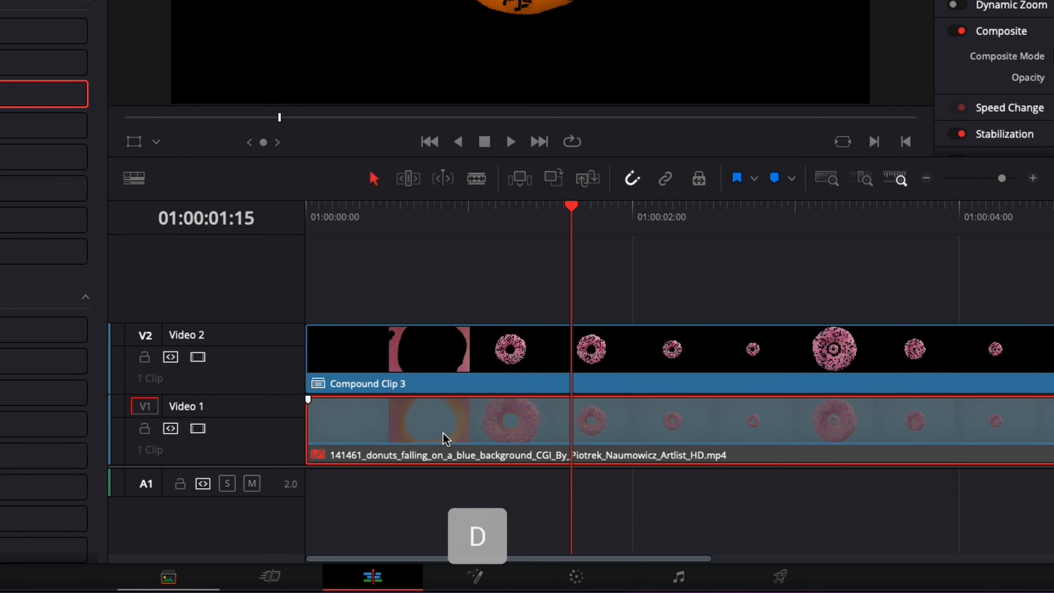
{"action": "left_click", "coordinate": [316, 214]}
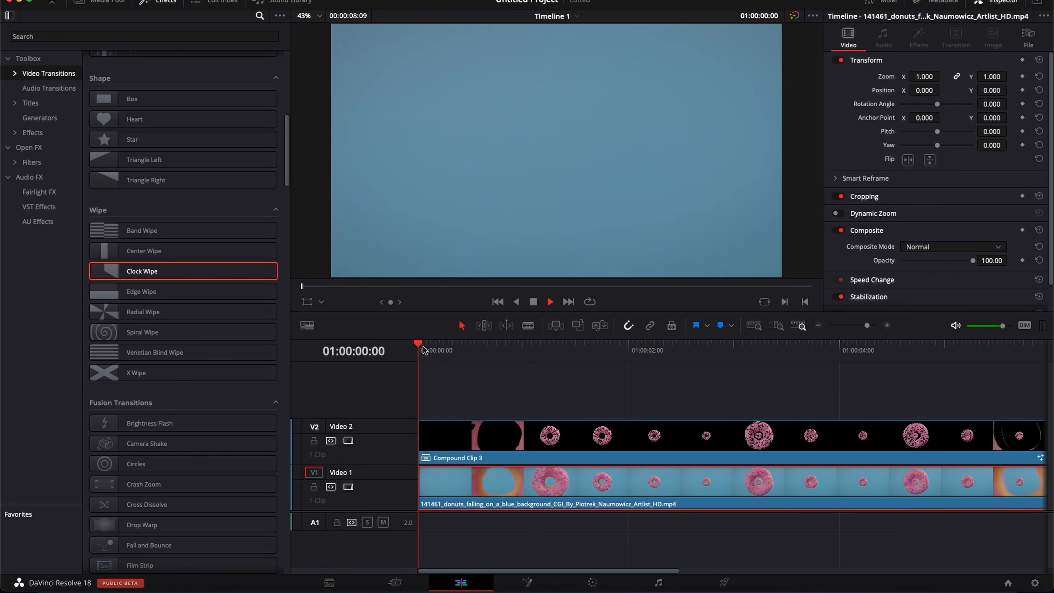
{"action": "key", "text": "space"}
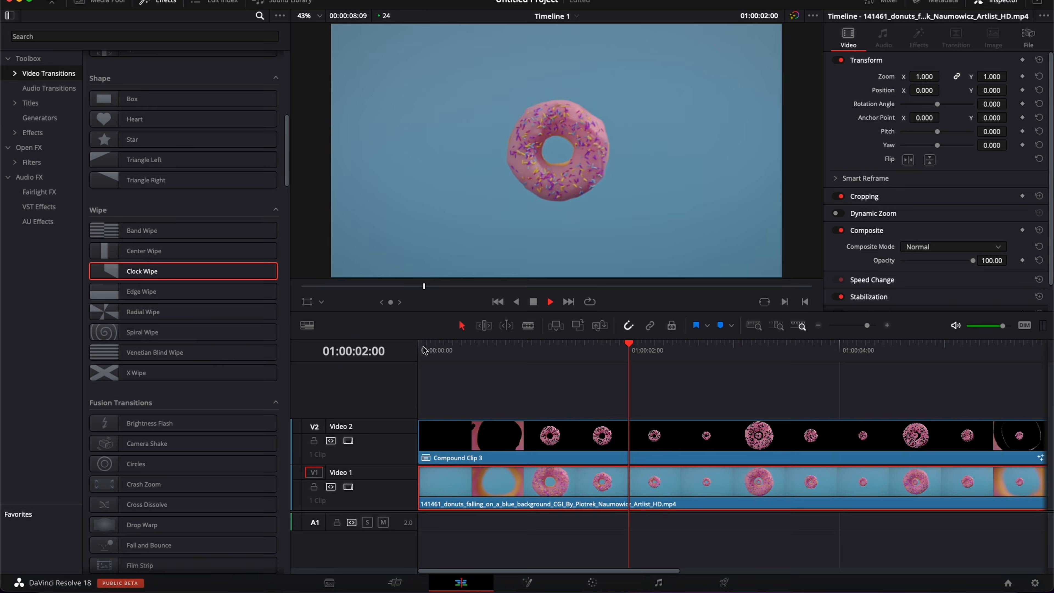